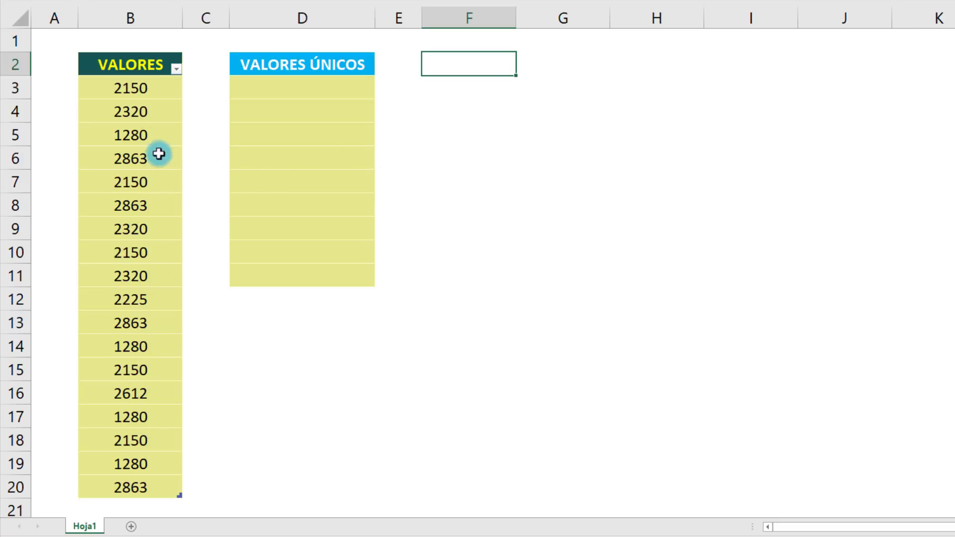
# Step: Enter =FRECUENCIA(Lista[VALORES],Lista[VALORES]) in D3 and evaluate it to preview the counts array
pyautogui.click(262, 87)
pyautogui.write('=fr')
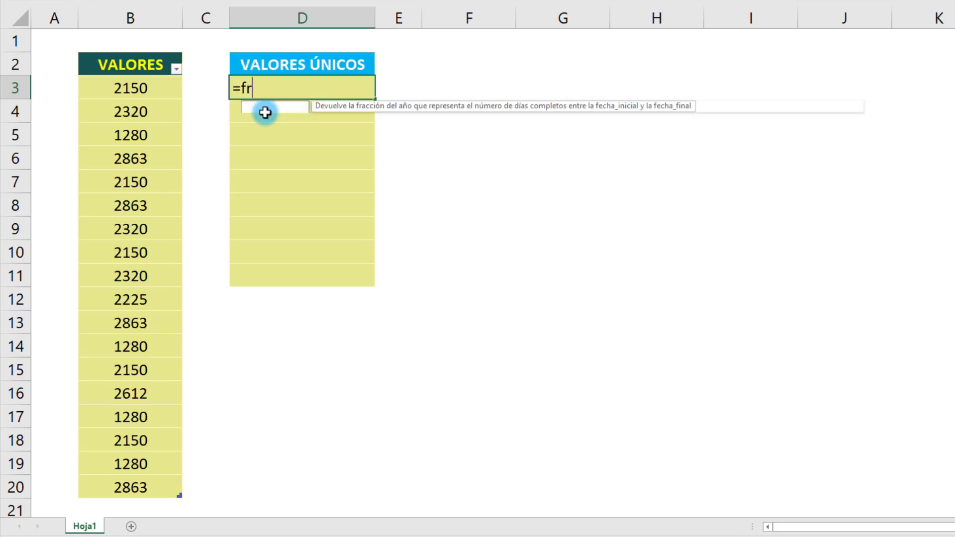
pyautogui.write('e')
pyautogui.press('Tab')
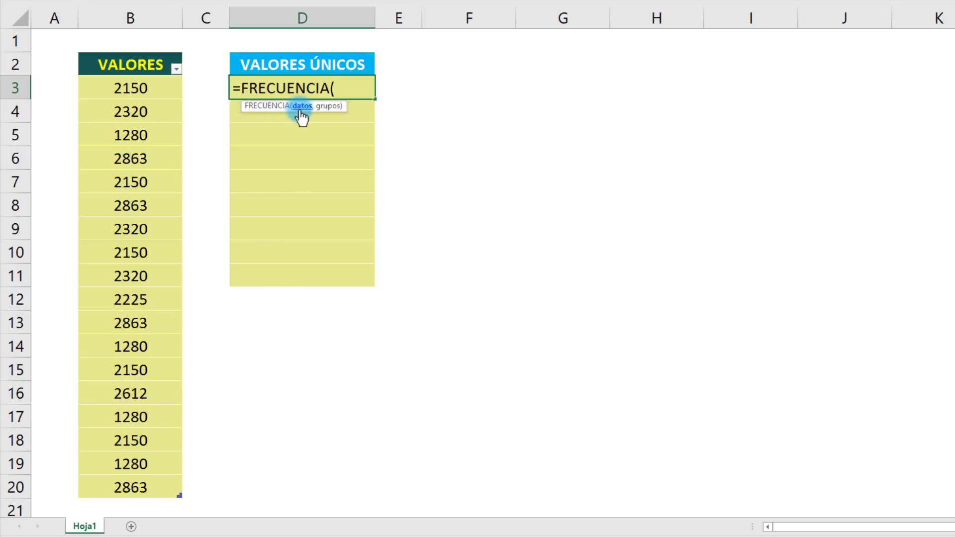
pyautogui.moveTo(325, 108); pyautogui.dragTo(462, 66)
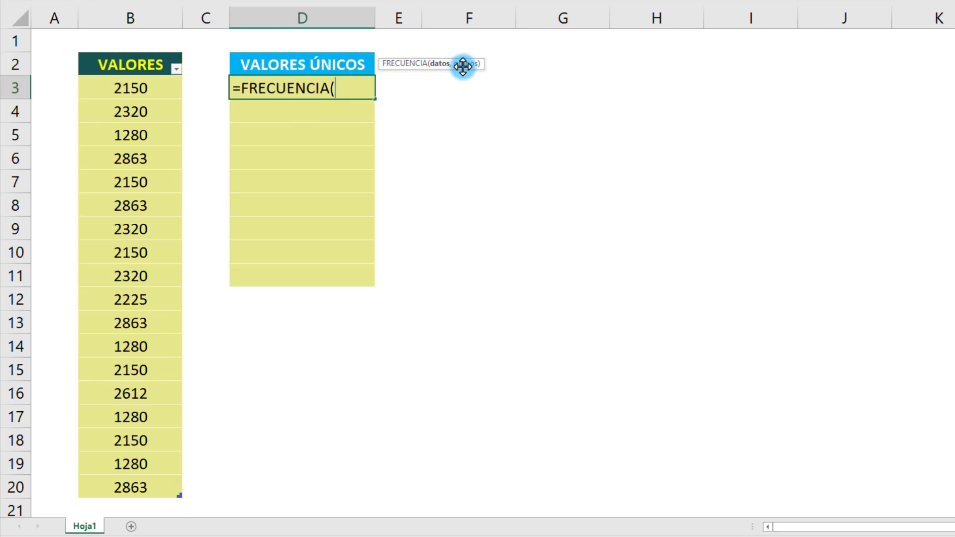
pyautogui.click(155, 55)
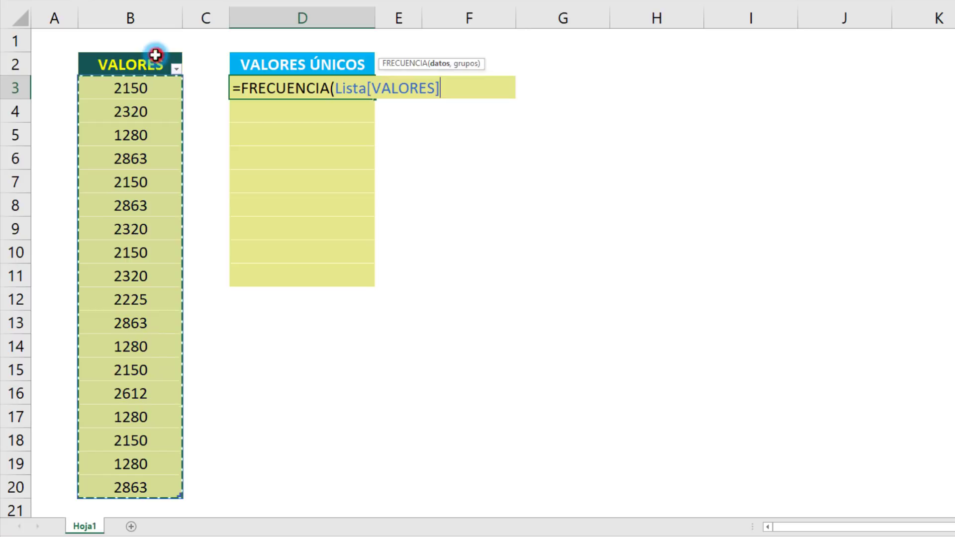
pyautogui.write(',')
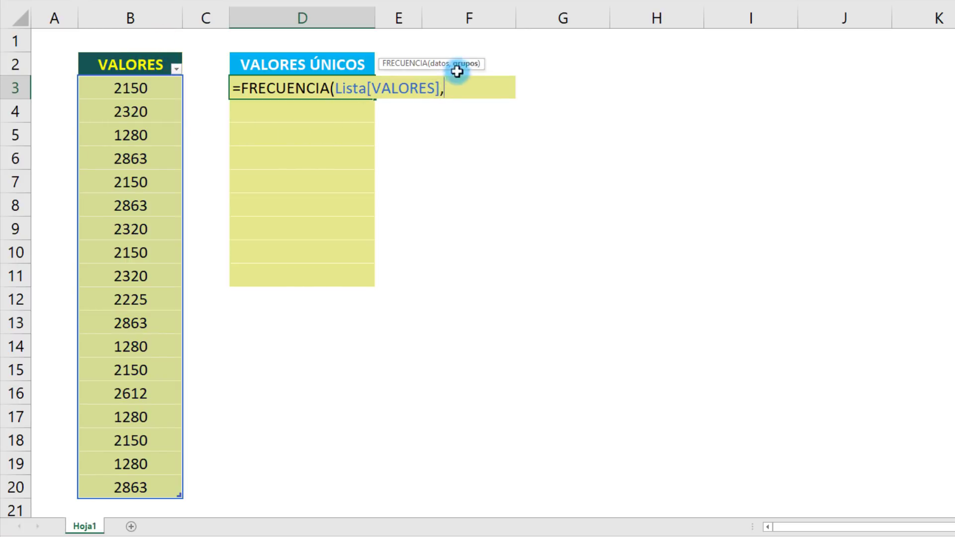
pyautogui.click(145, 55)
pyautogui.write(')')
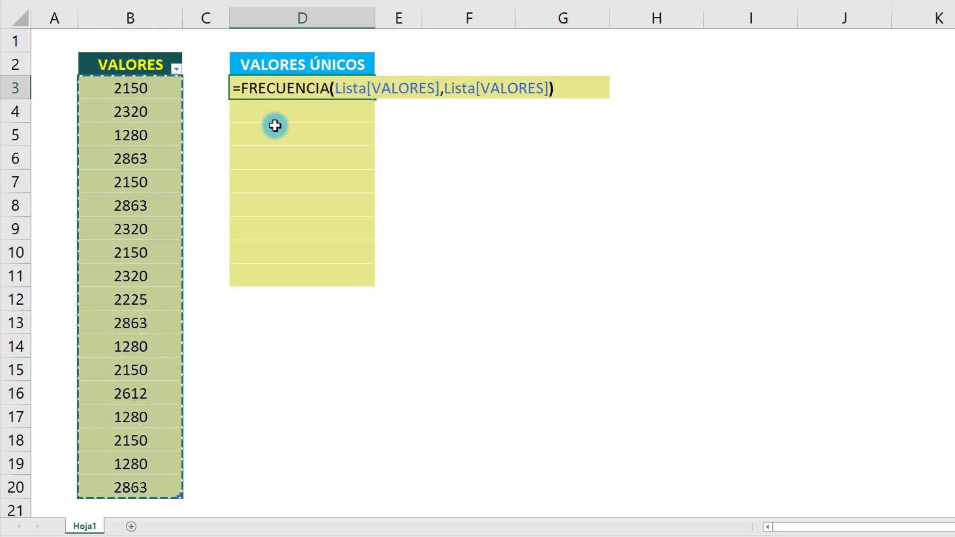
pyautogui.press('F9')
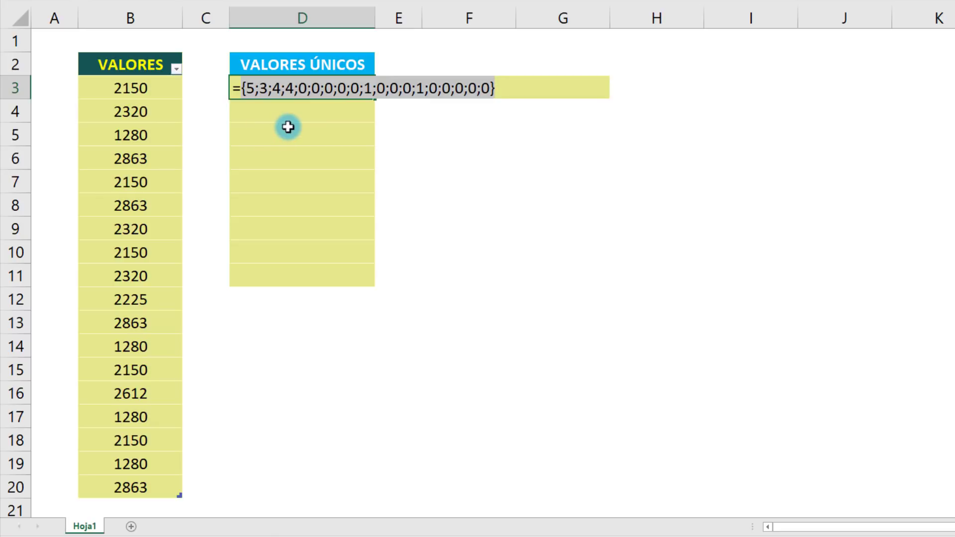
# Step: Rewrite D3 as SI(FRECUENCIA(...)>0 and evaluate the test into a VERDADERO/FALSO array
pyautogui.hotkey('ctrl', 'z')
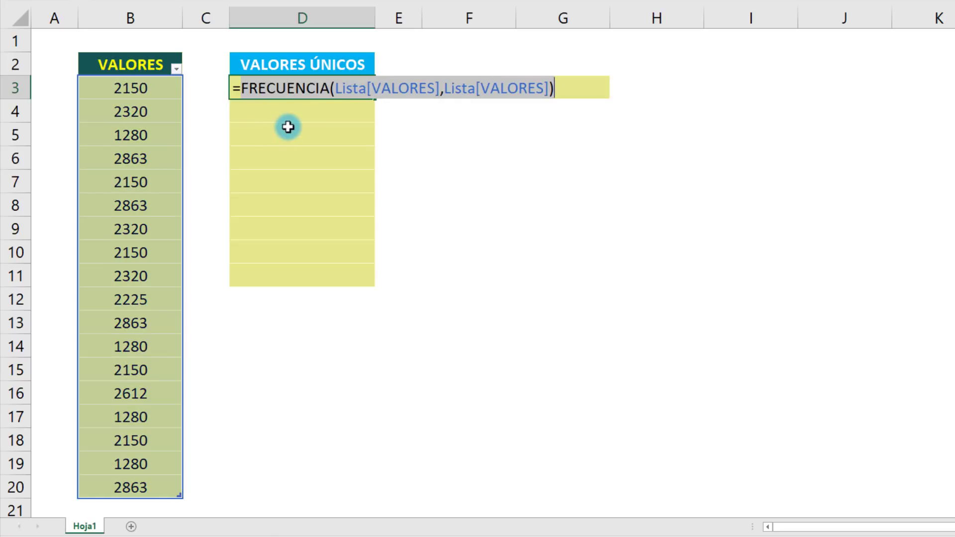
pyautogui.click(242, 89)
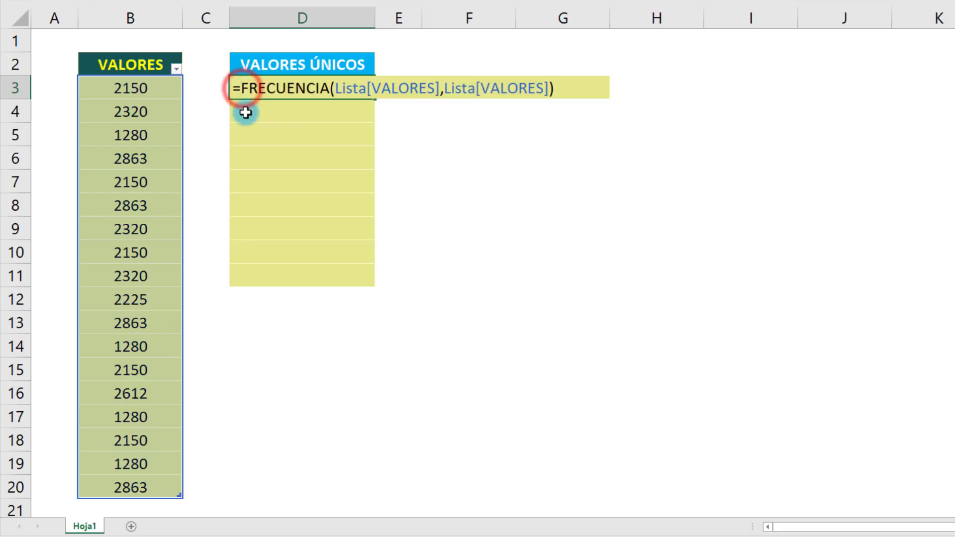
pyautogui.write('SI(')
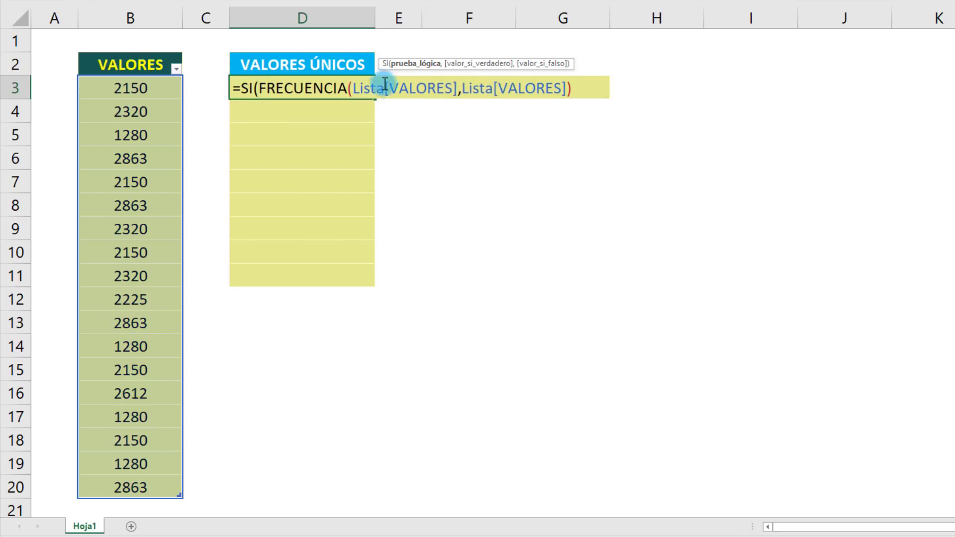
pyautogui.click(408, 63)
pyautogui.click(577, 88)
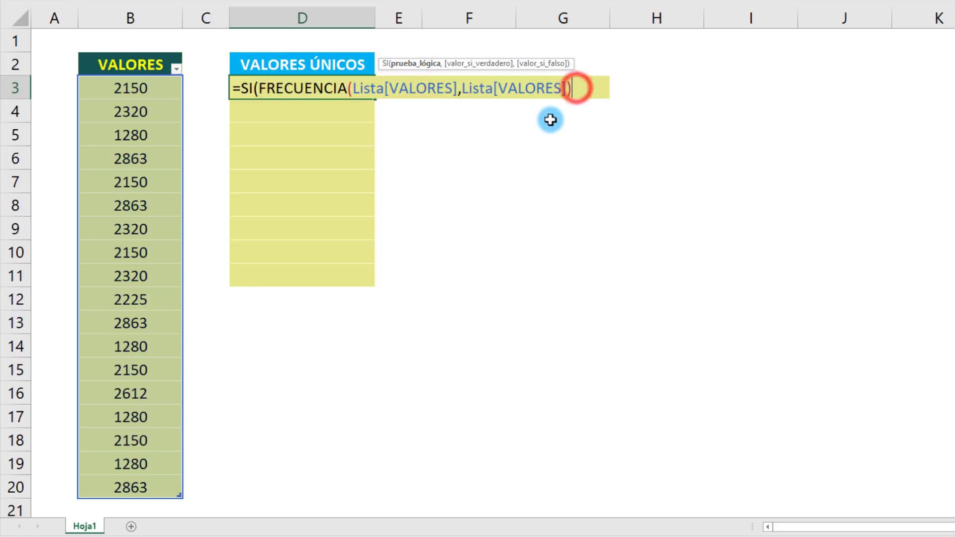
pyautogui.write('>')
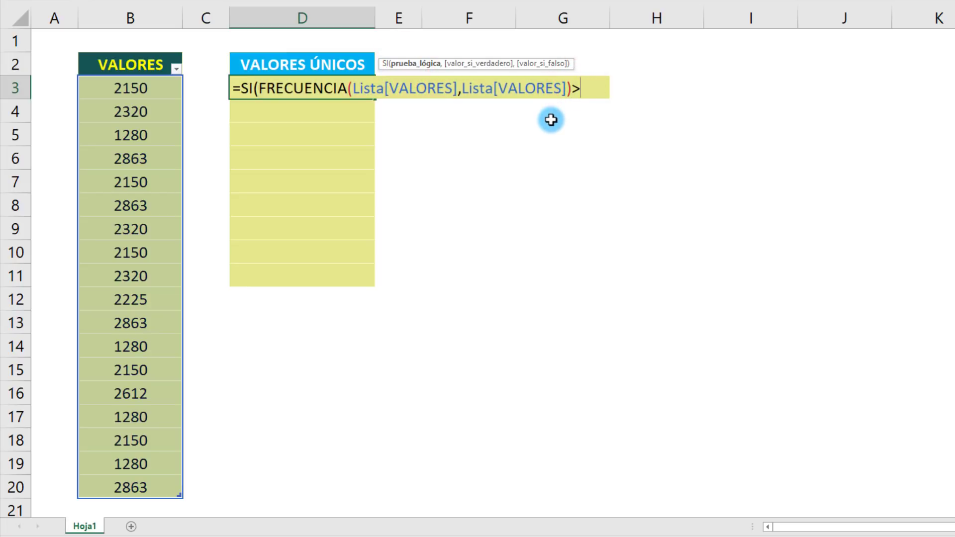
pyautogui.write('0')
pyautogui.click(430, 63)
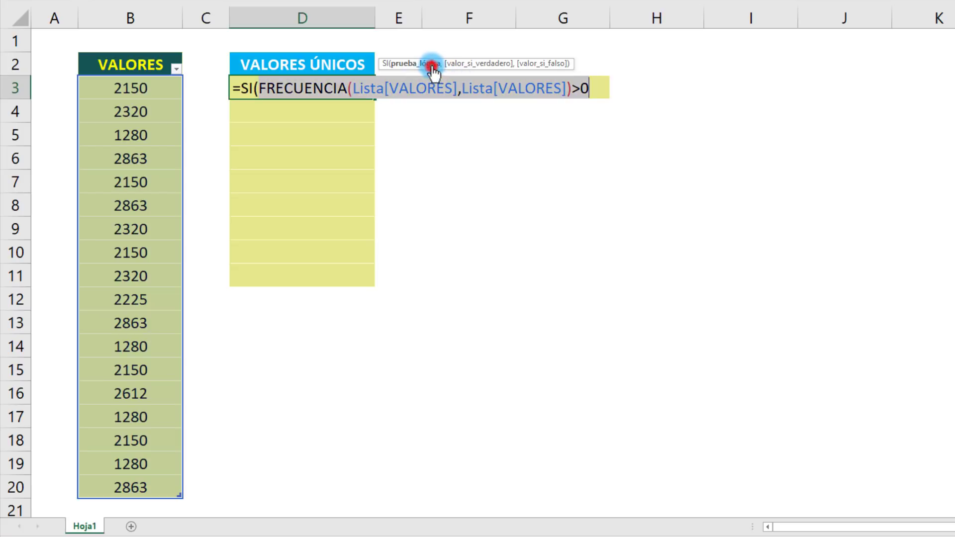
pyautogui.press('F9')
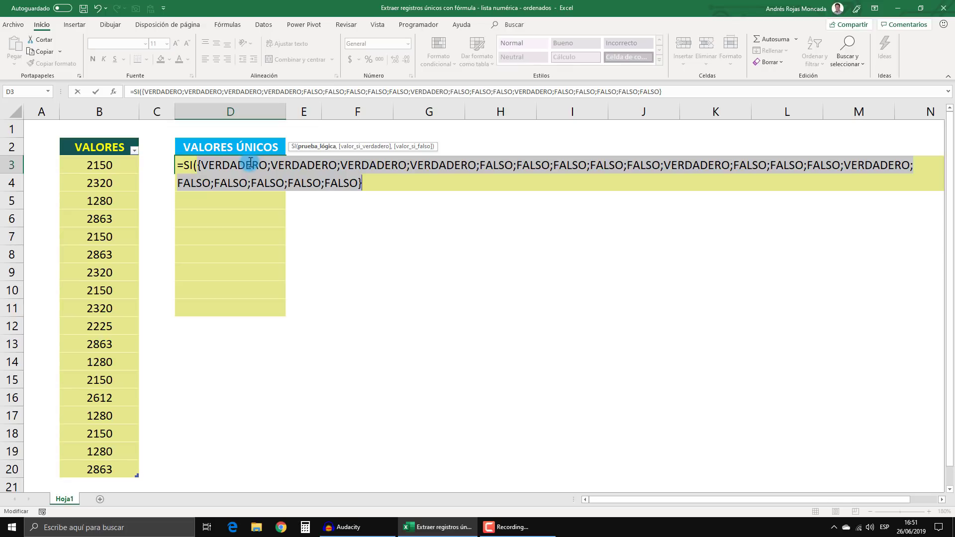
# Step: Give the SI Lista[VALORES] as the true result and NOD() as the false result
pyautogui.hotkey('ctrl', 'z')
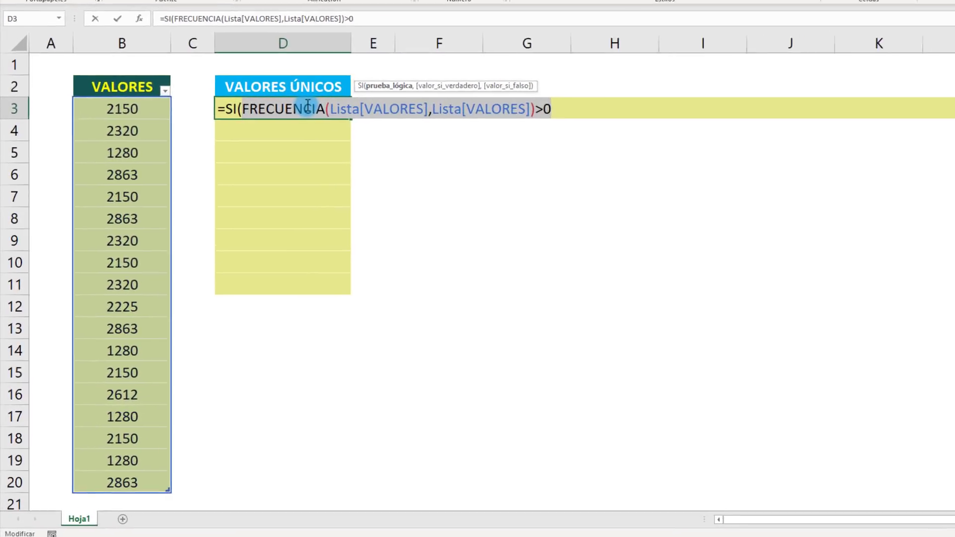
pyautogui.click(597, 92)
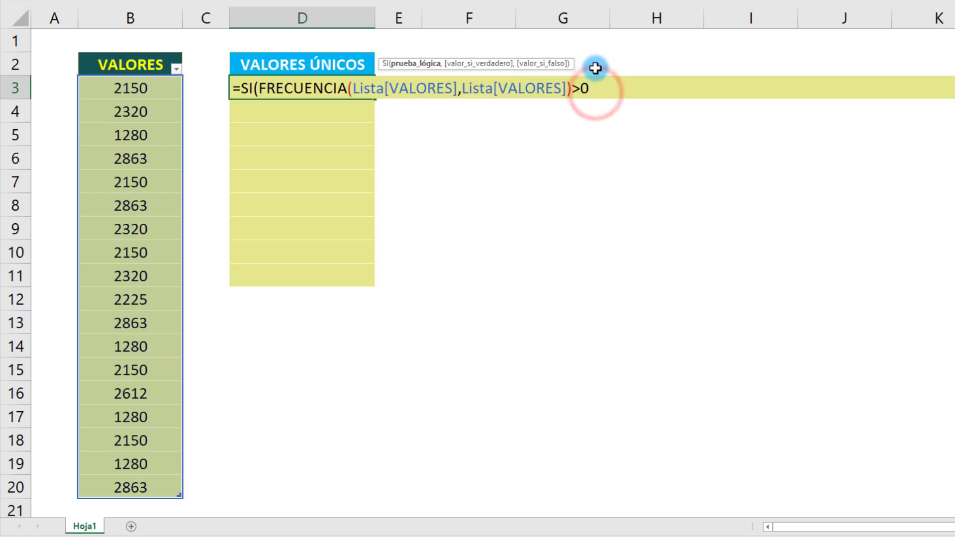
pyautogui.write(',')
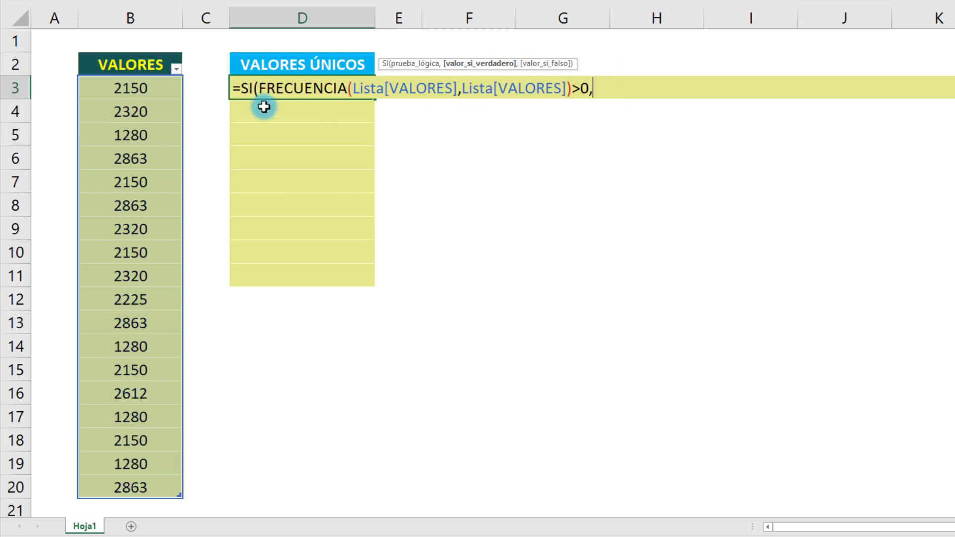
pyautogui.click(149, 55)
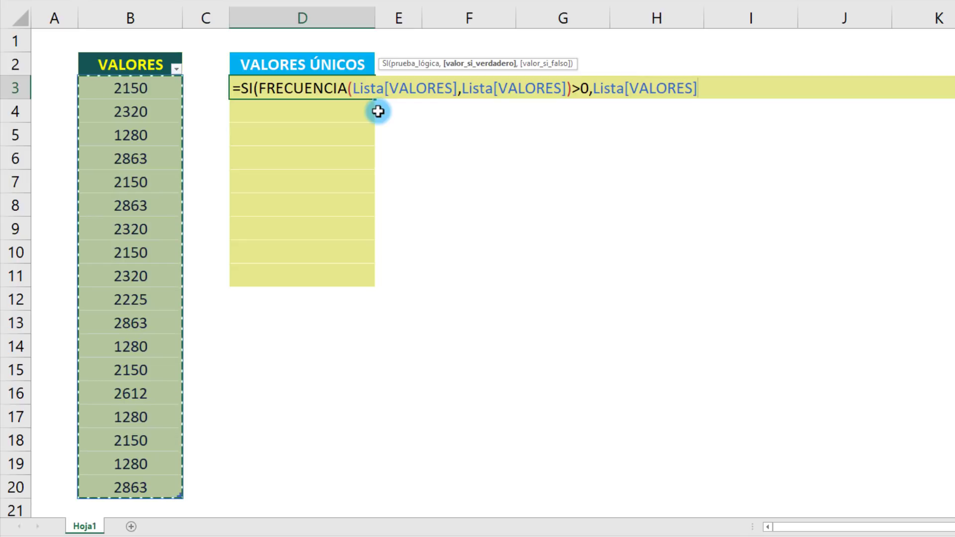
pyautogui.write(',')
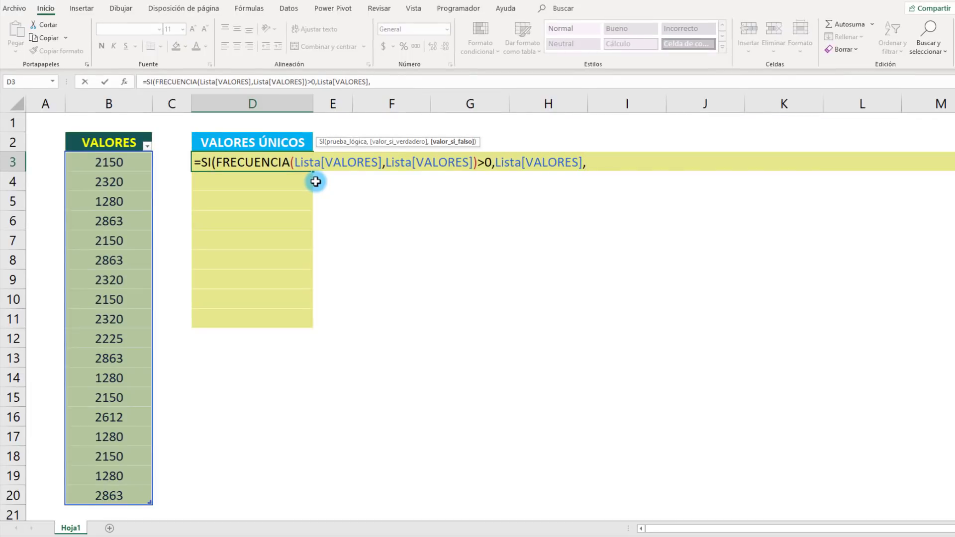
pyautogui.write('nod()')
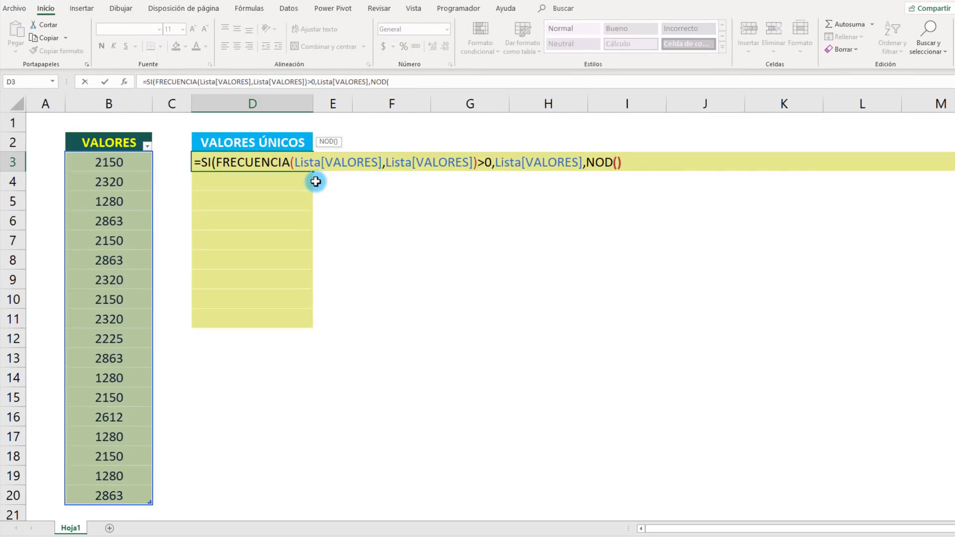
pyautogui.write(')')
# Step: Preview the SI result array, then insert AGREGAR in front of the SI in D3
pyautogui.press('F9')
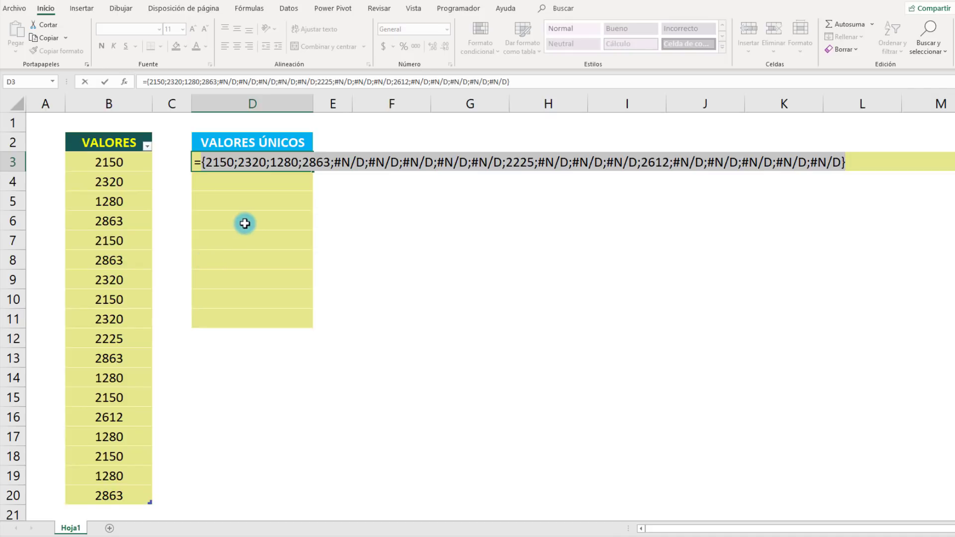
pyautogui.hotkey('ctrl', 'z')
pyautogui.click(198, 163)
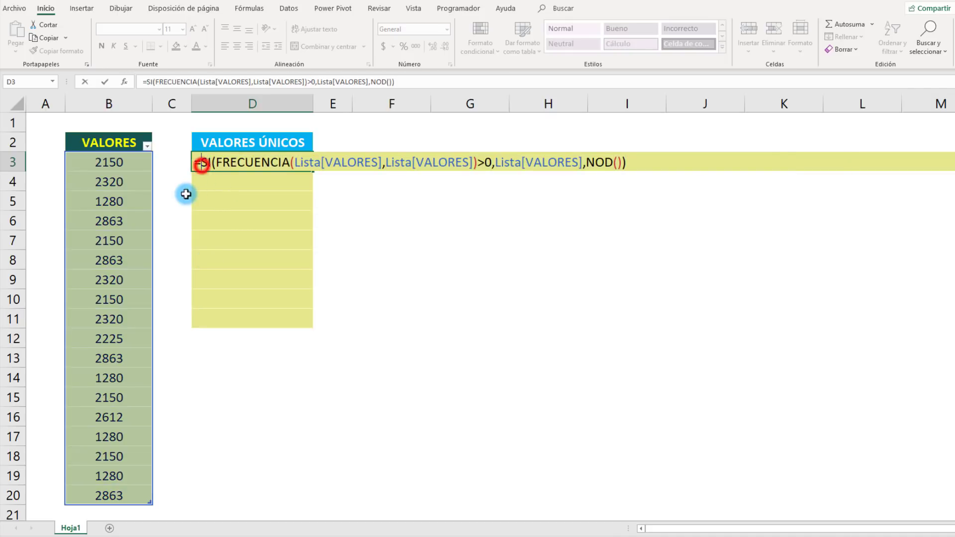
pyautogui.write('agre')
pyautogui.press('Tab')
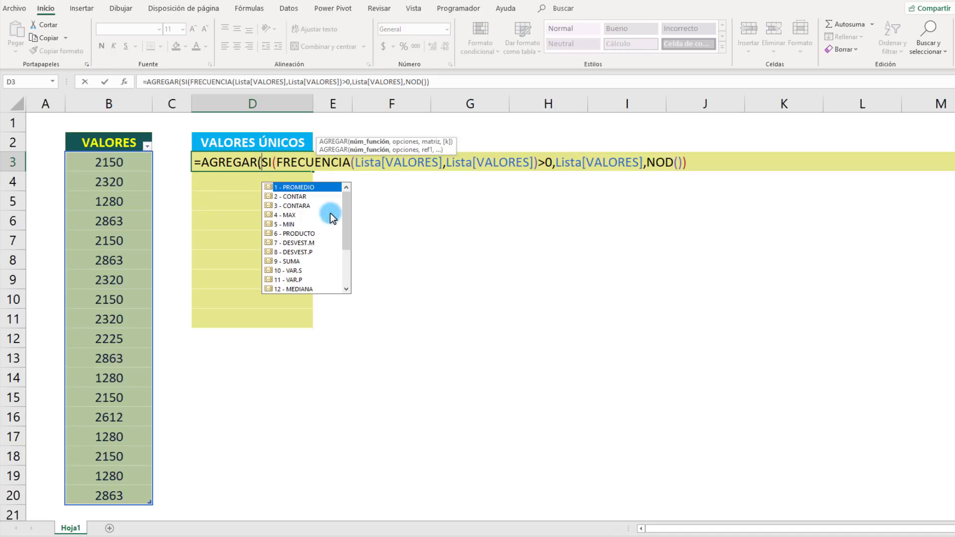
pyautogui.moveTo(346, 201); pyautogui.dragTo(346, 254)
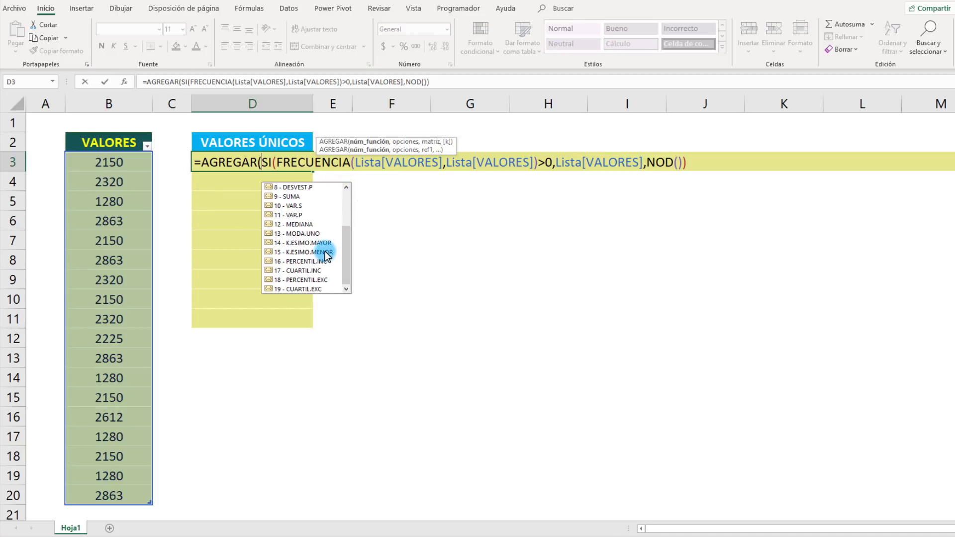
# Step: Set the AGREGAR arguments to 15 and 6 (ignore errors), with the SI array as the third argument
pyautogui.doubleClick(326, 253)
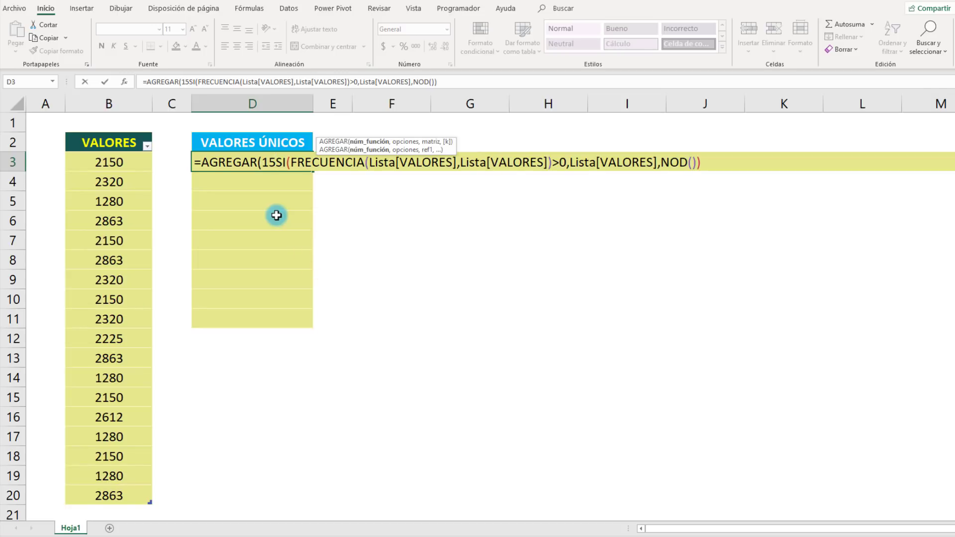
pyautogui.write(',')
pyautogui.press('Down')
pyautogui.press('Down')
pyautogui.press('Down')
pyautogui.press('Down')
pyautogui.press('Down')
pyautogui.press('Down')
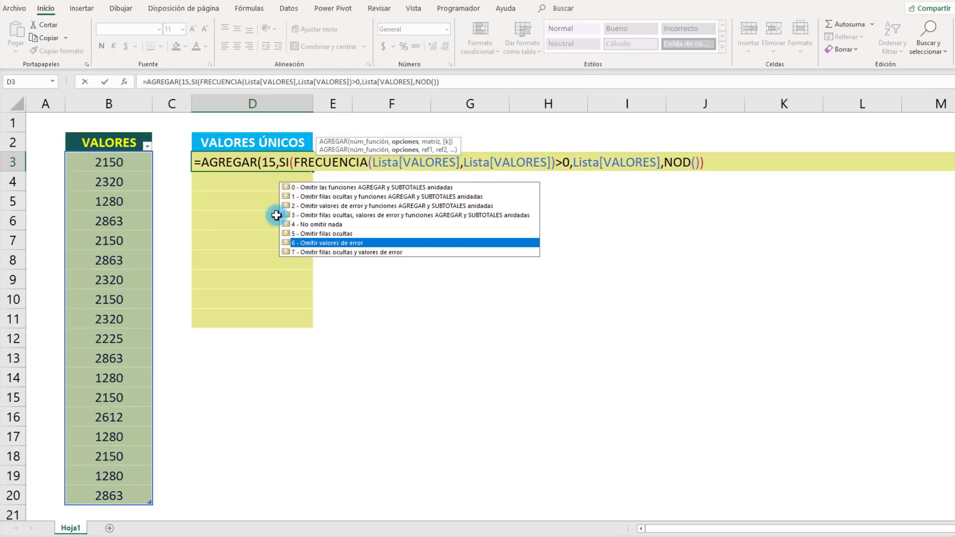
pyautogui.press('Tab')
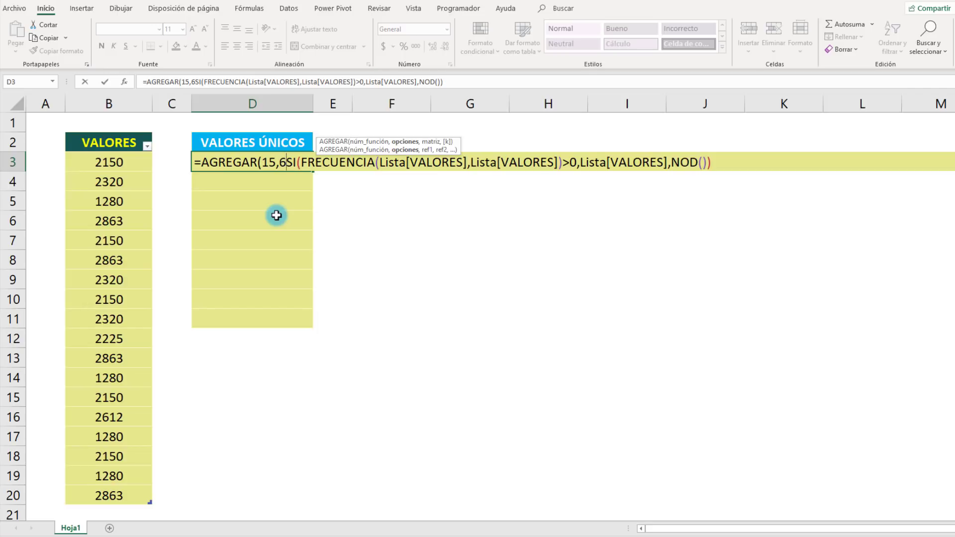
pyautogui.write(',')
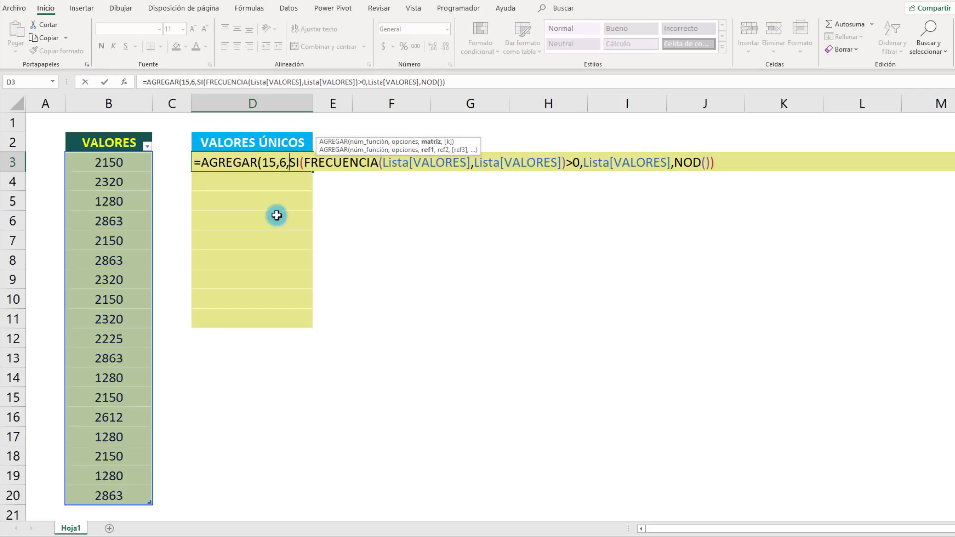
pyautogui.click(431, 142)
pyautogui.moveTo(289, 163); pyautogui.dragTo(716, 171)
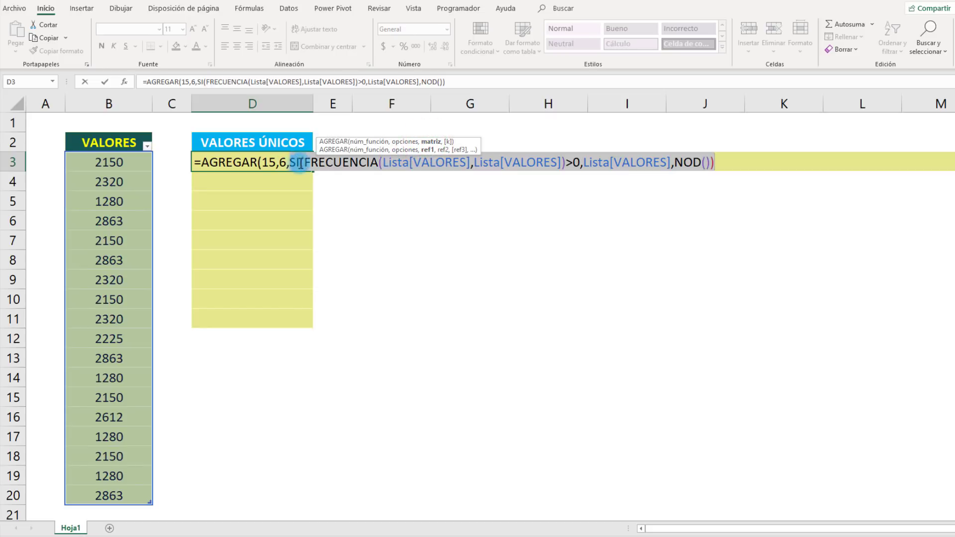
pyautogui.click(716, 171)
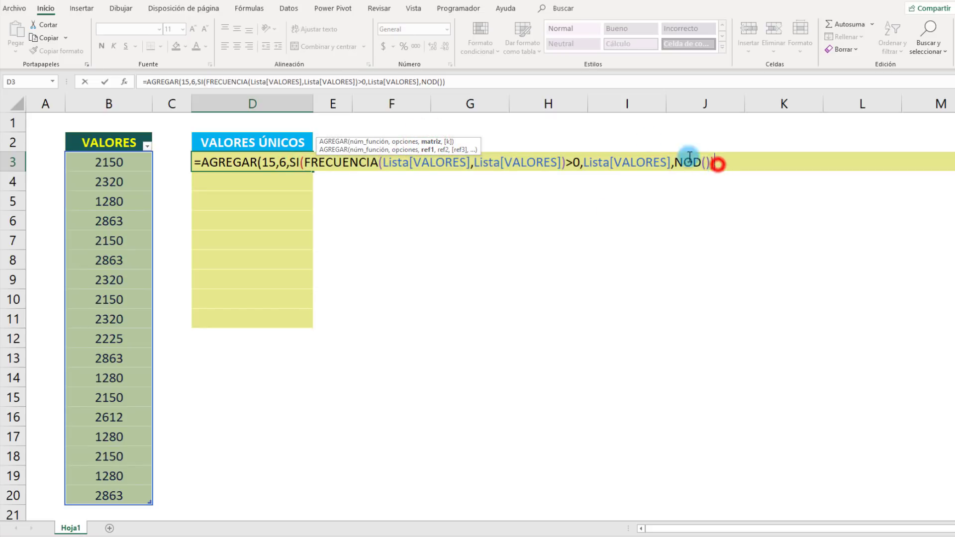
pyautogui.write(',')
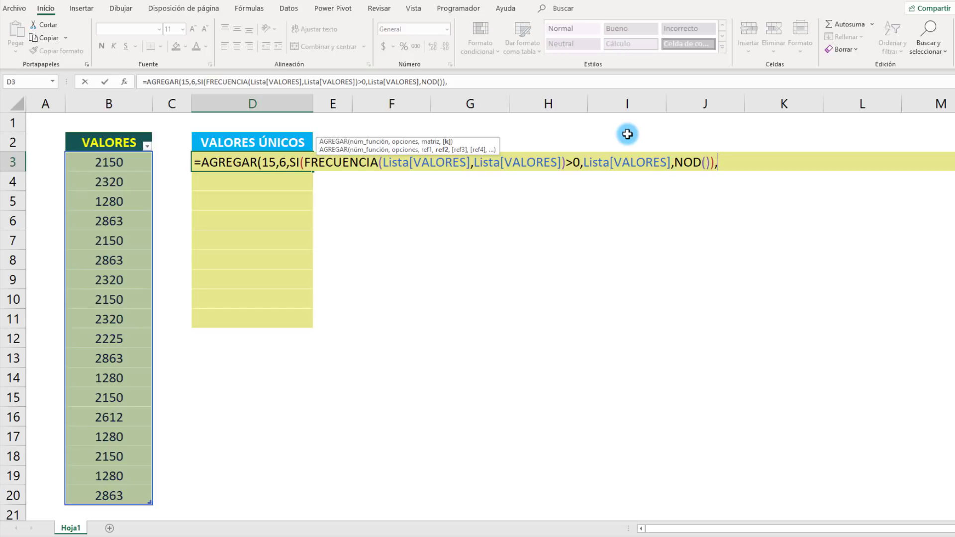
# Step: Add FILAS($D$3:D3) as the k argument and close the D3 formula
pyautogui.write('FIL')
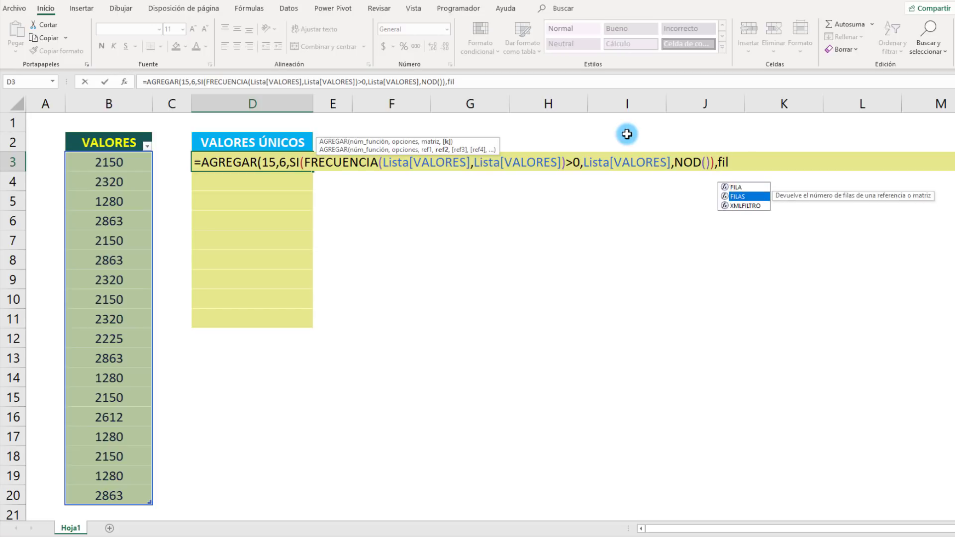
pyautogui.write('AS(')
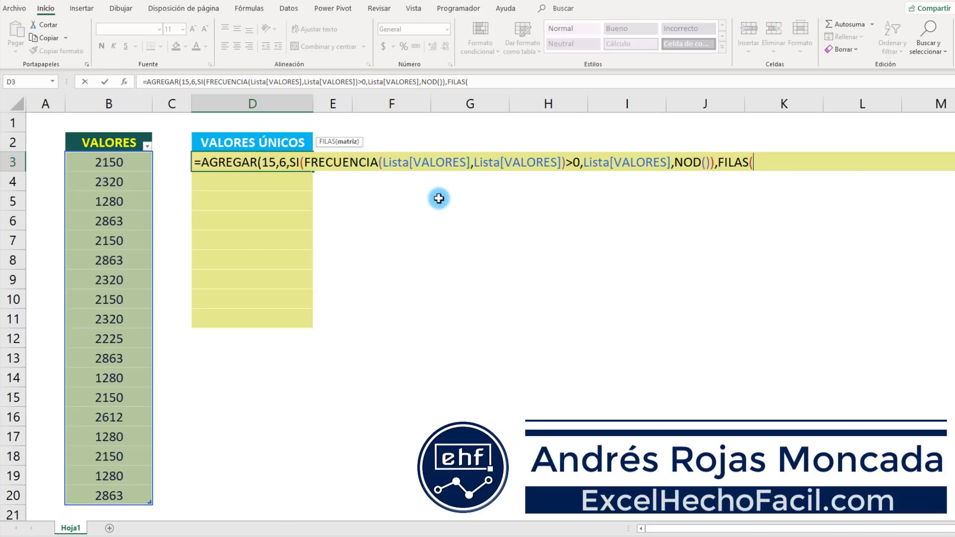
pyautogui.write('D3')
pyautogui.press('F4')
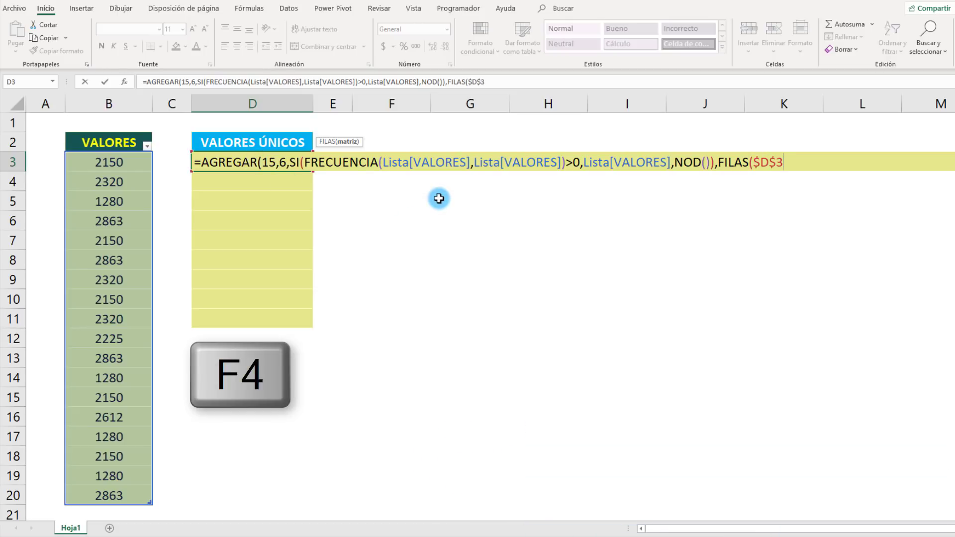
pyautogui.write(':')
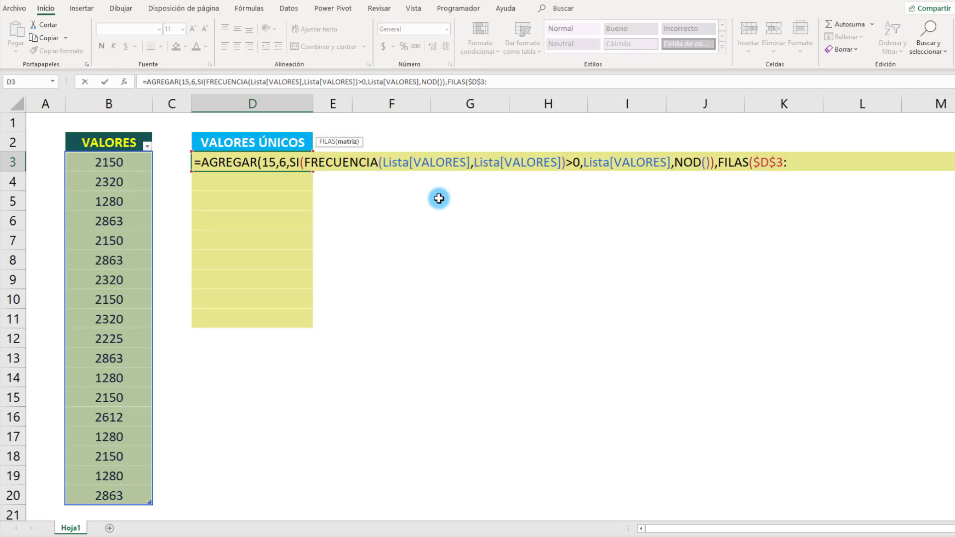
pyautogui.write('D3')
pyautogui.write('))')
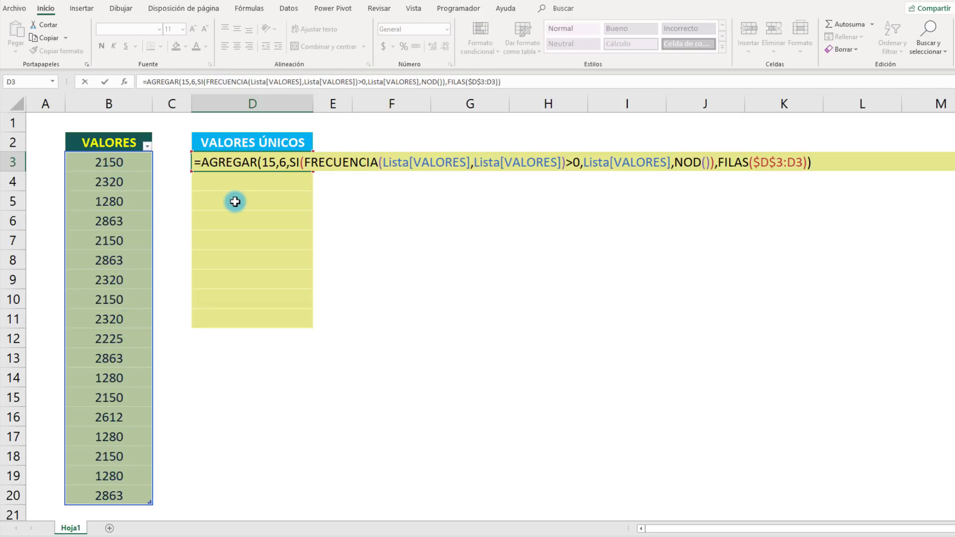
# Step: Commit the D3 formula and fill it down to D11, showing 1280–2863 with #¡NUM! below
pyautogui.hotkey('ctrl', 'Return')
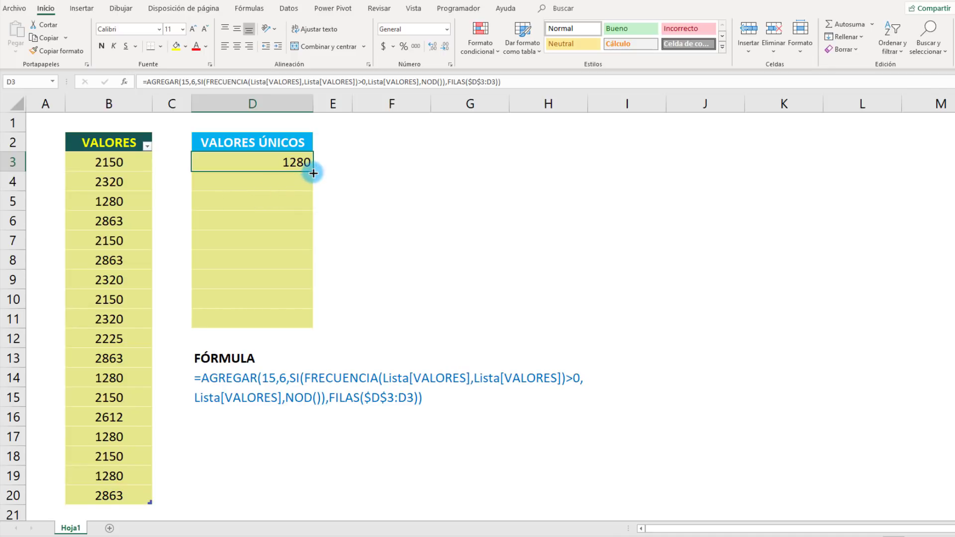
pyautogui.moveTo(313, 172); pyautogui.dragTo(310, 328)
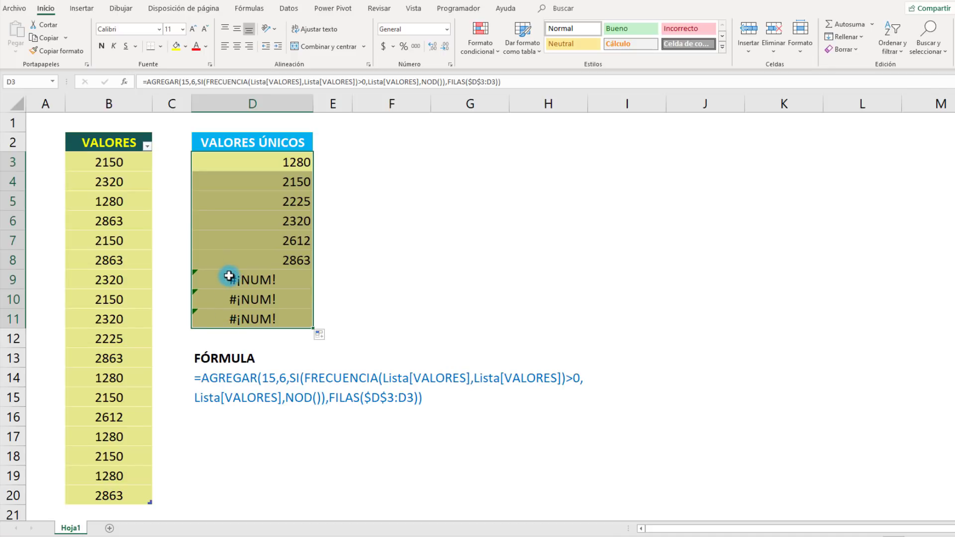
pyautogui.click(228, 161)
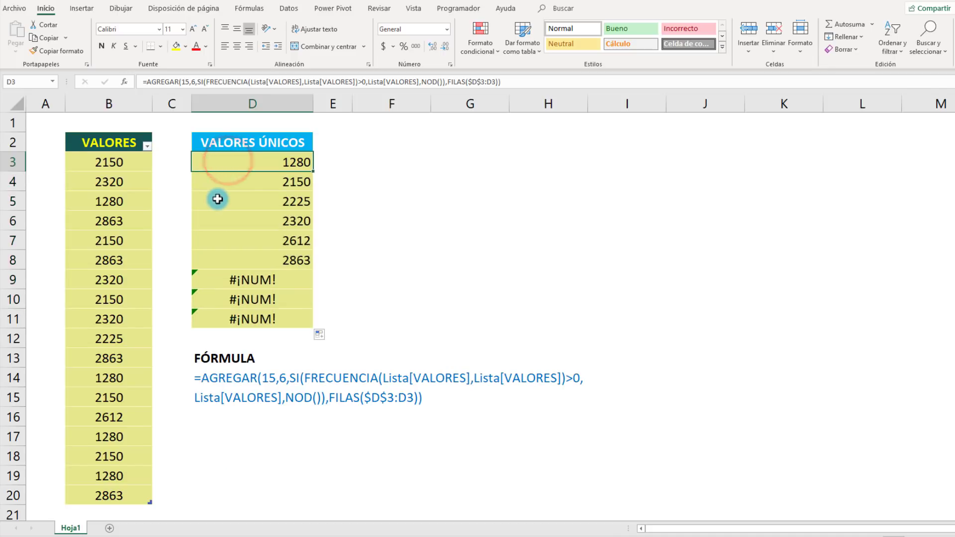
# Step: Wrap the D3 formula as SI.ERROR(...,"") and commit it
pyautogui.press('F2')
pyautogui.click(203, 163)
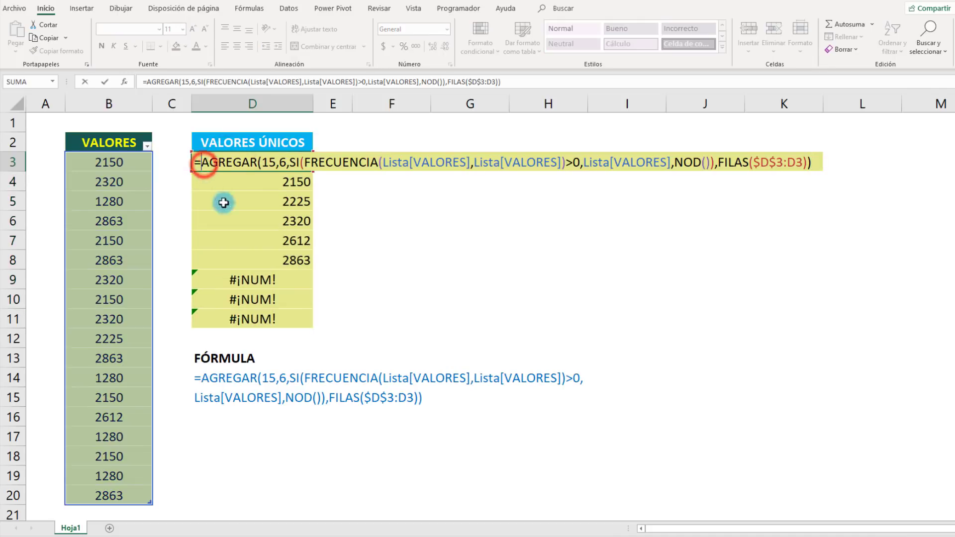
pyautogui.write('siSI.ERROR(')
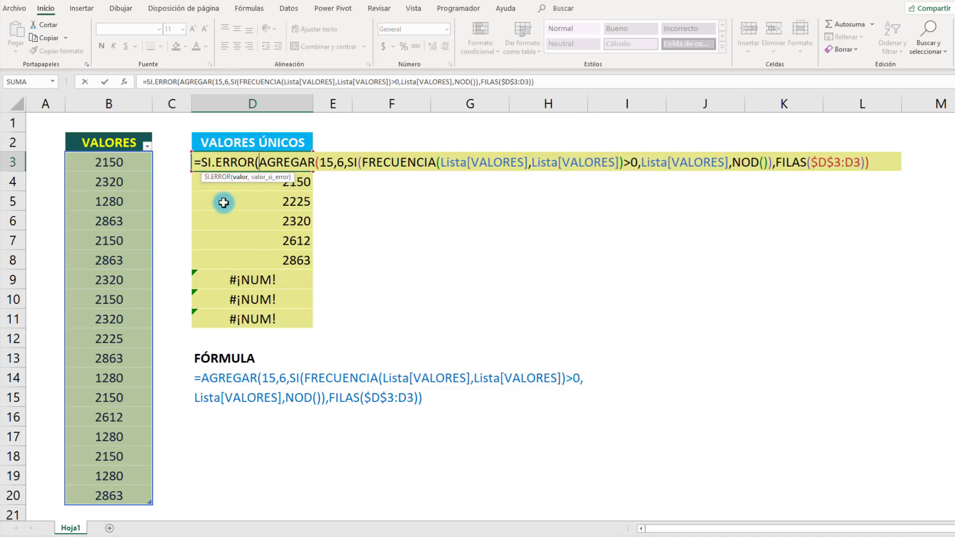
pyautogui.click(238, 177)
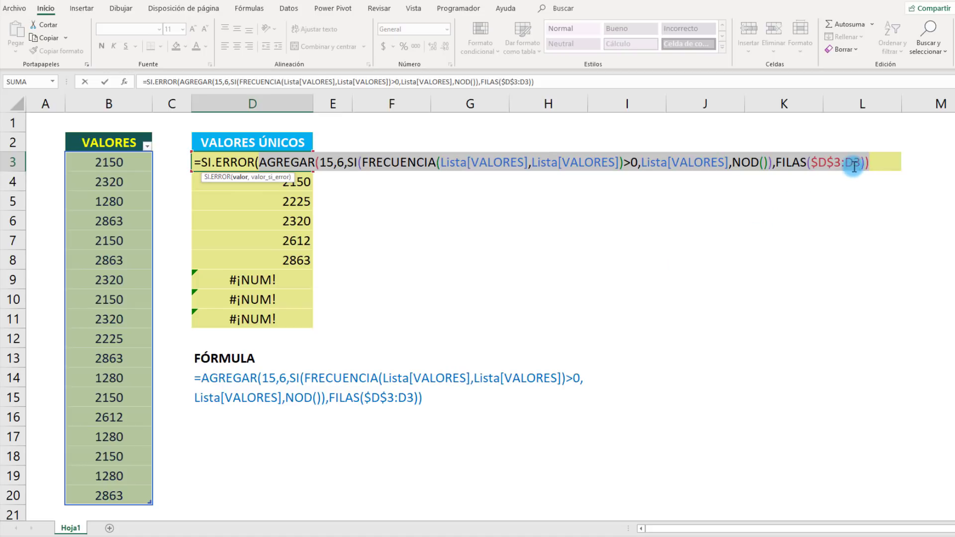
pyautogui.click(869, 163)
pyautogui.write(',')
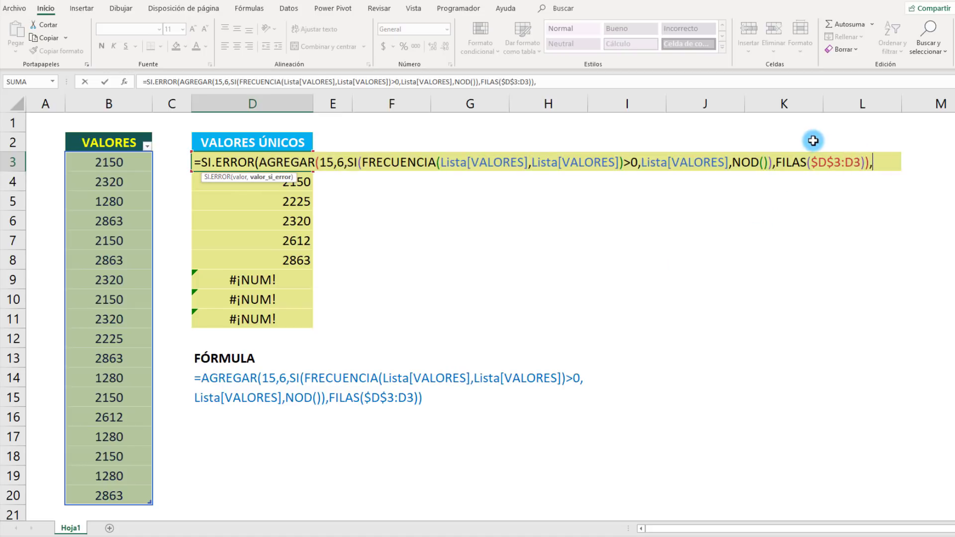
pyautogui.write('"")')
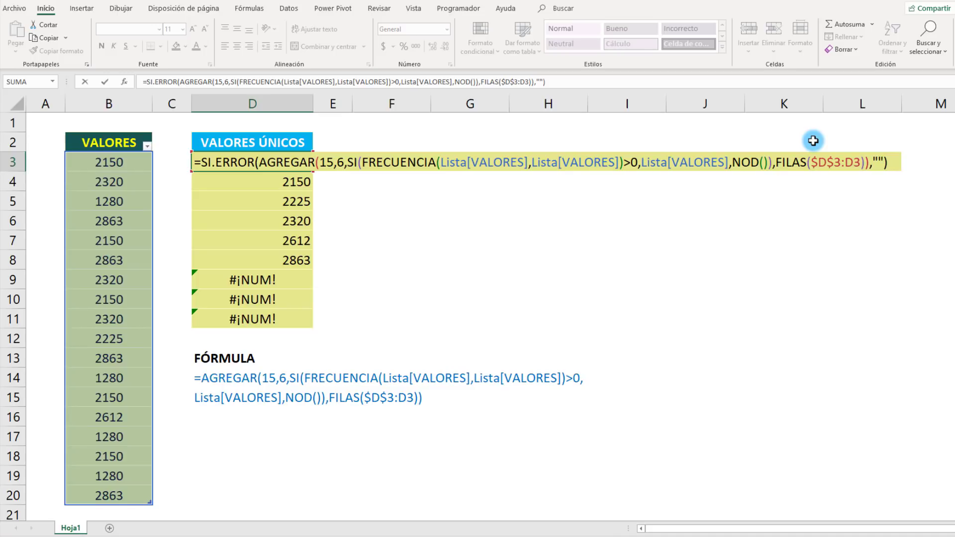
pyautogui.hotkey('ctrl', 'Return')
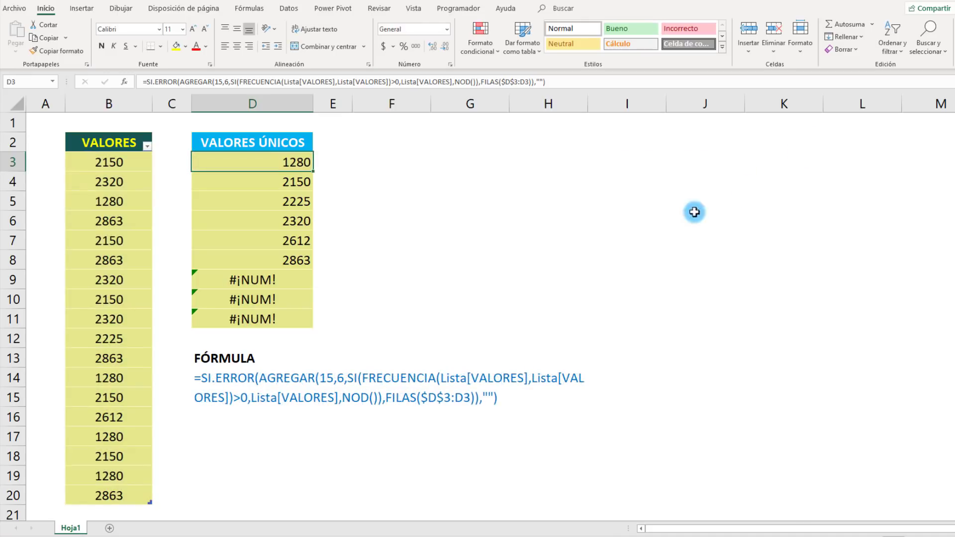
# Step: Fill the SI.ERROR formula from D3 down to D11 so D9:D11 show blanks
pyautogui.moveTo(314, 171); pyautogui.dragTo(293, 323)
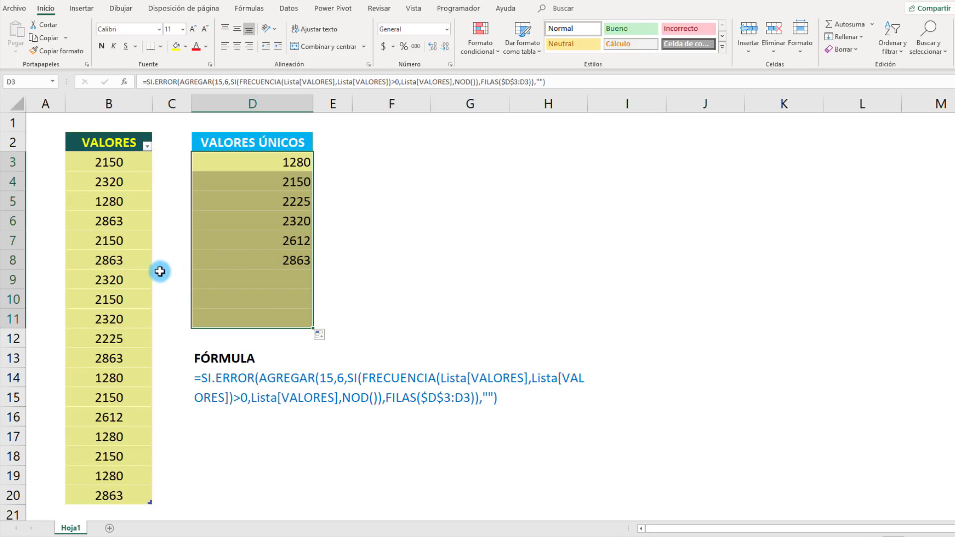
# Step: Replace the 2863 in B8 with 1 so the unique list now begins with 1
pyautogui.click(135, 263)
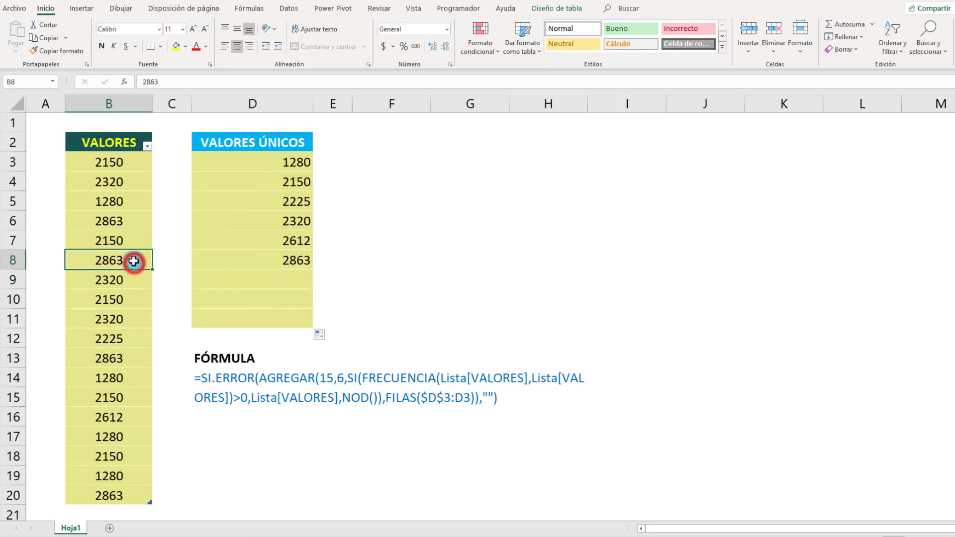
pyautogui.click(134, 228)
pyautogui.click(124, 258)
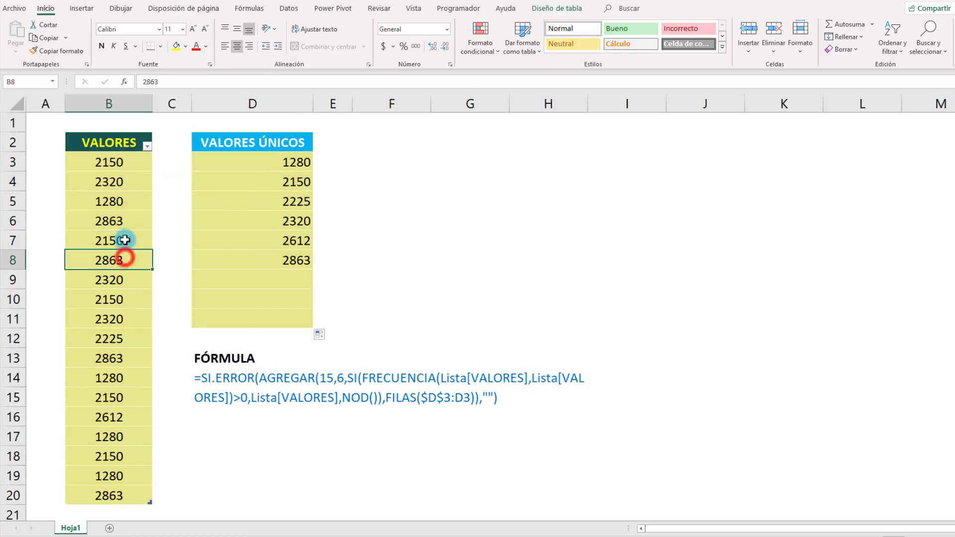
pyautogui.click(125, 224)
pyautogui.click(124, 259)
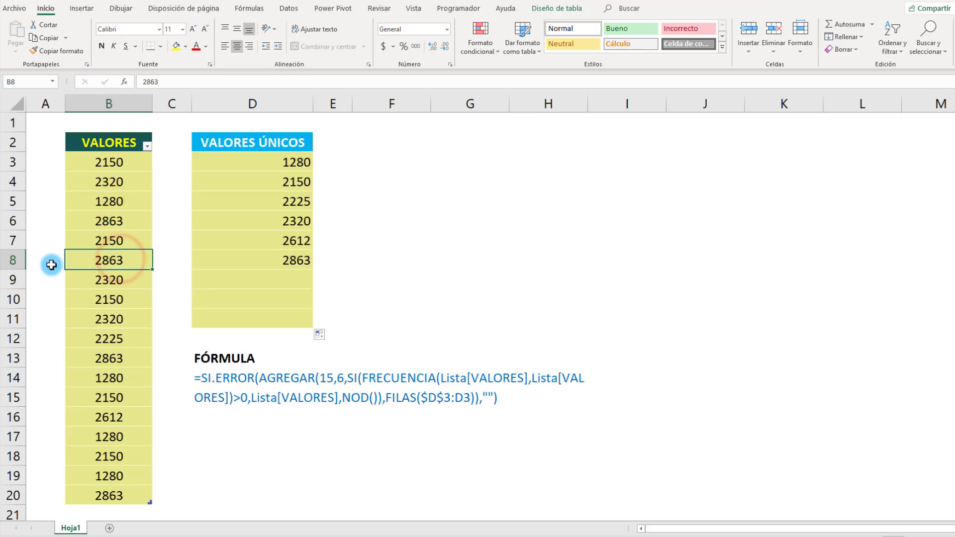
pyautogui.write('1')
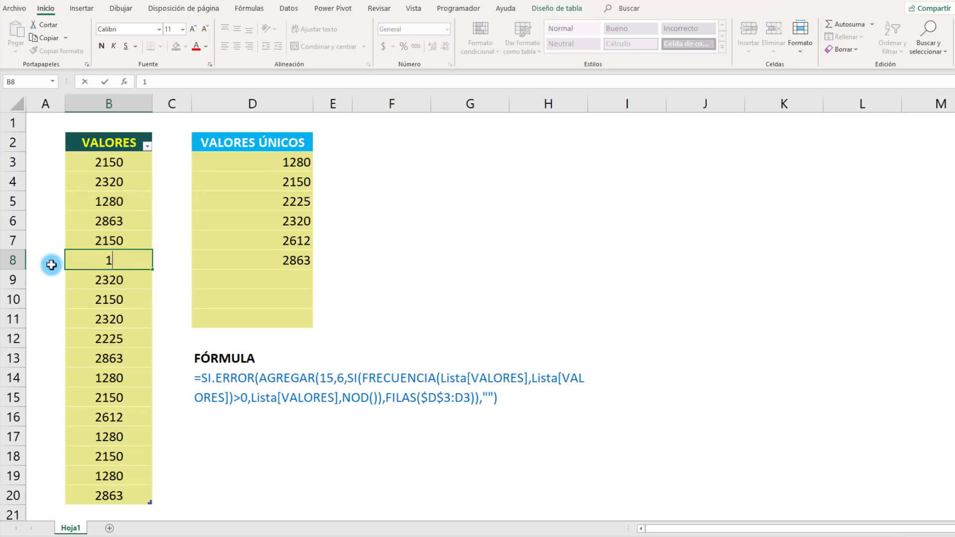
pyautogui.hotkey('ctrl', 'Return')
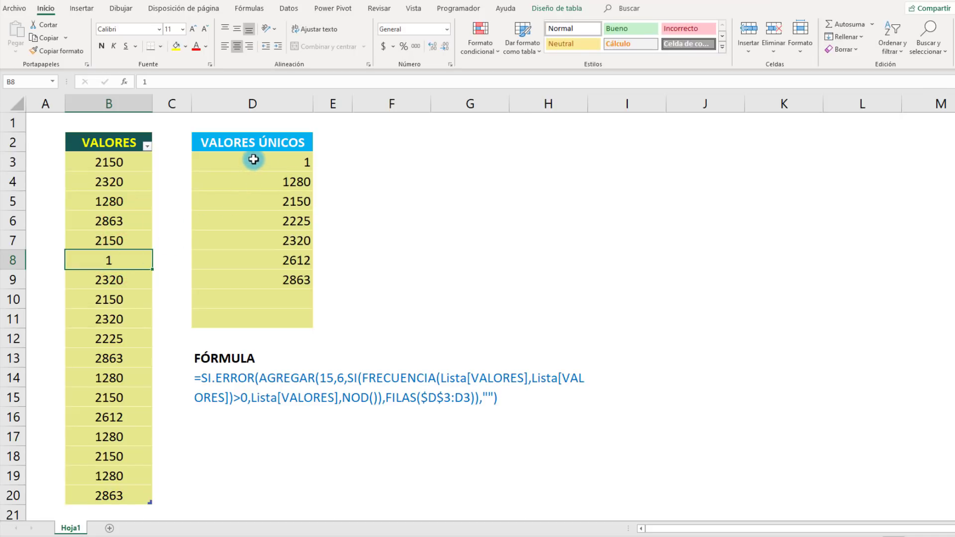